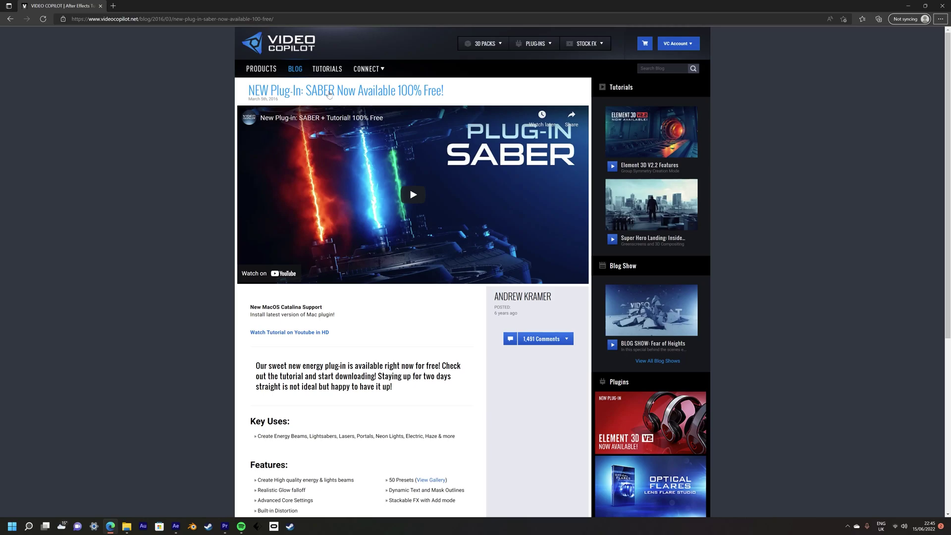
Scroll down the Saber blog page on the Video Copilot website.
{"action": "scroll", "coordinate": [461, 89], "scroll_direction": "down", "scroll_amount": 5}
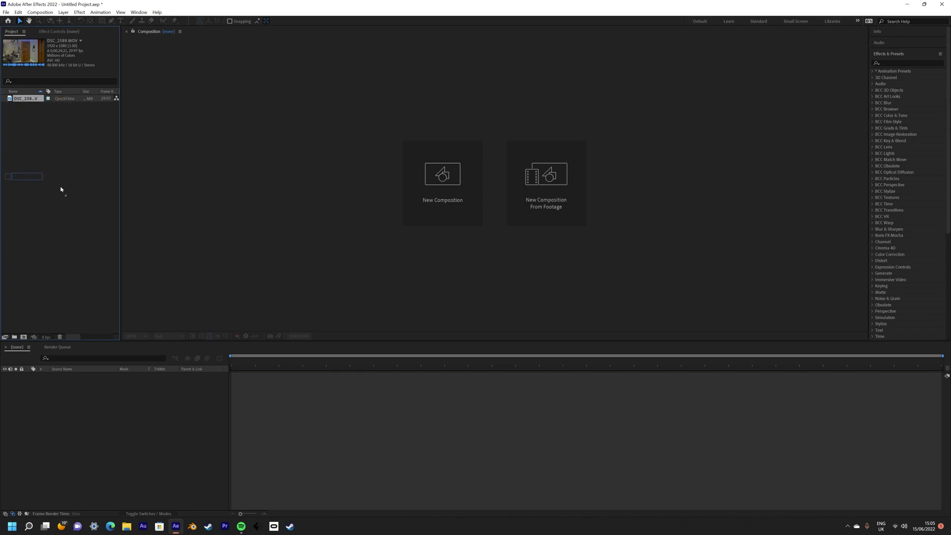
Build the DSC_2589 composition from DSC_2589.MOV and preview its playback.
{"action": "left_click_drag", "start_coordinate": [119, 427], "coordinate": [124, 426]}
{"action": "key", "text": "space"}
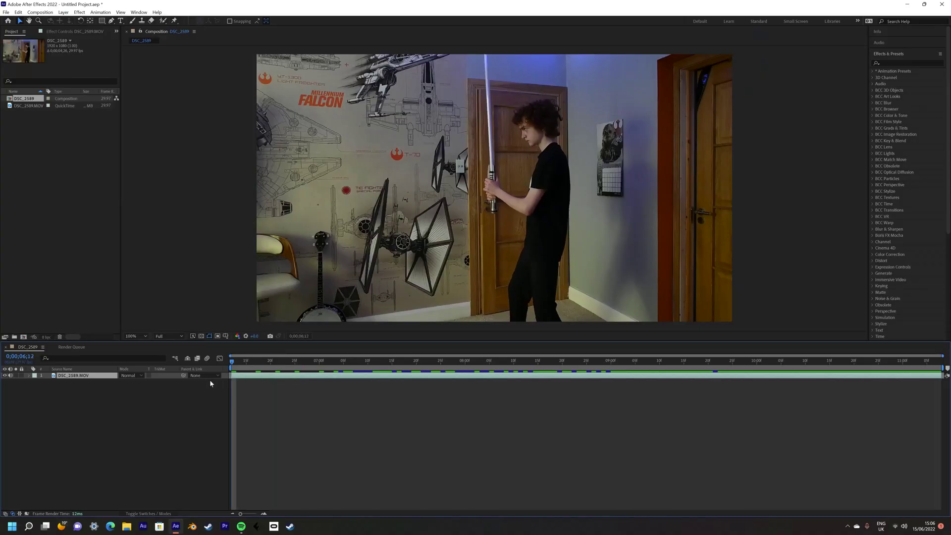
{"action": "key", "text": "space"}
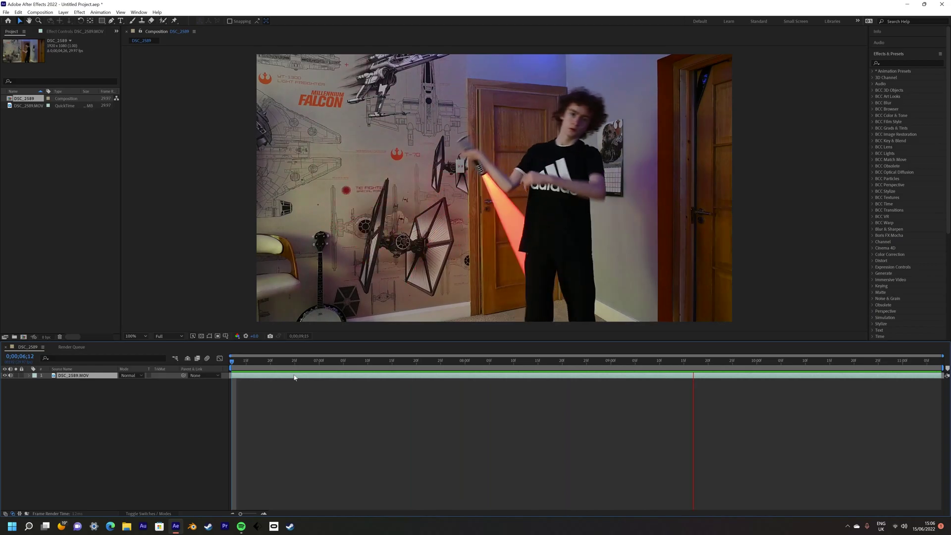
{"action": "key", "text": "space"}
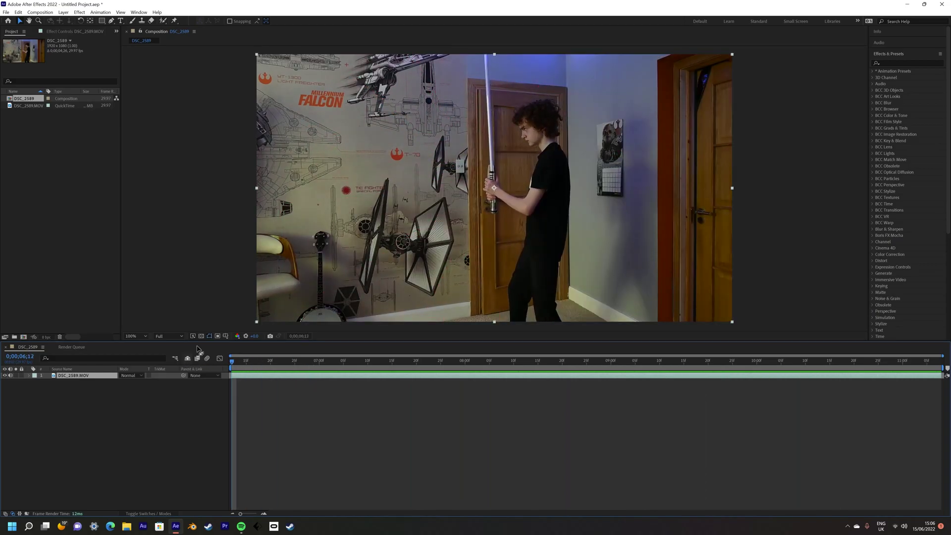
{"action": "left_click", "coordinate": [63, 12]}
Create a black solid named 'saber' and apply the Saber effect to it.
{"action": "mouse_move", "coordinate": [74, 21]}
{"action": "left_click", "coordinate": [203, 31]}
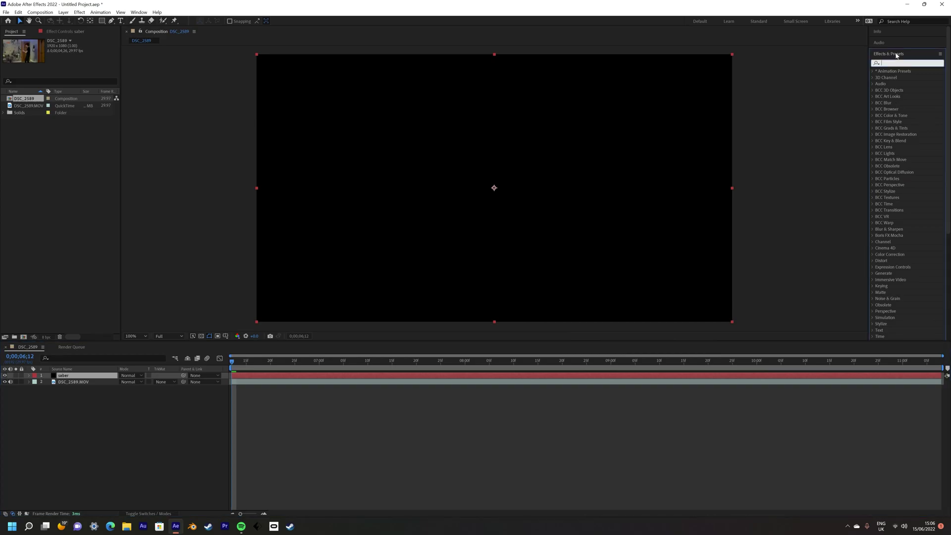
{"action": "type", "text": "a"}
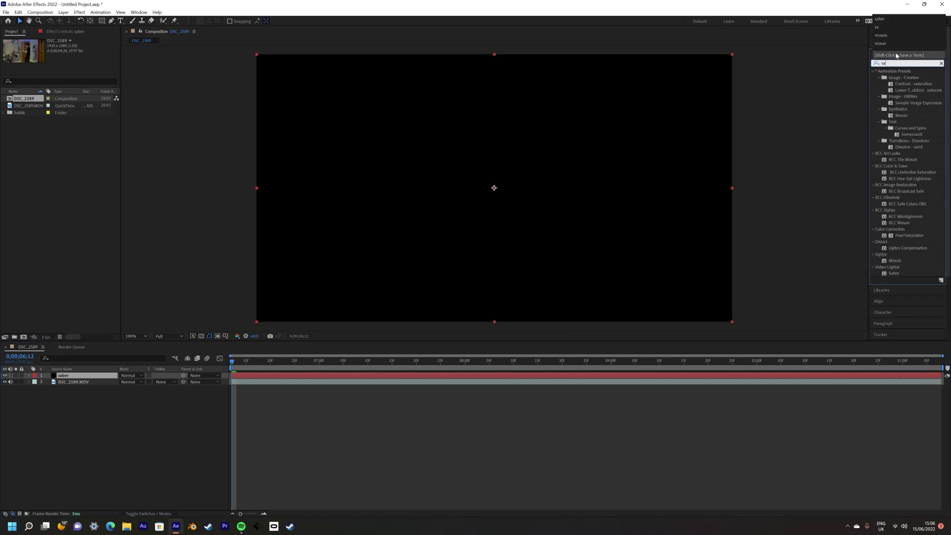
{"action": "type", "text": "be"}
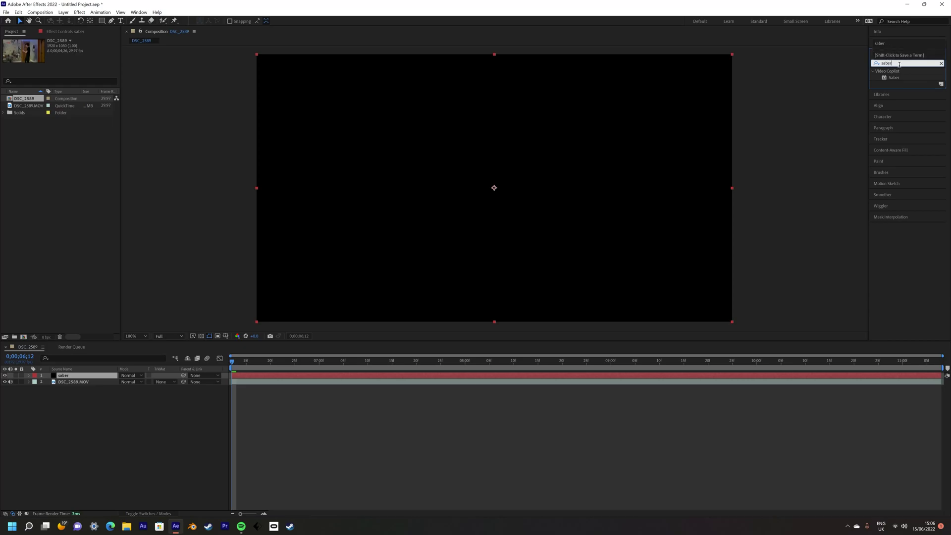
{"action": "type", "text": "r"}
{"action": "double_click", "coordinate": [896, 77]}
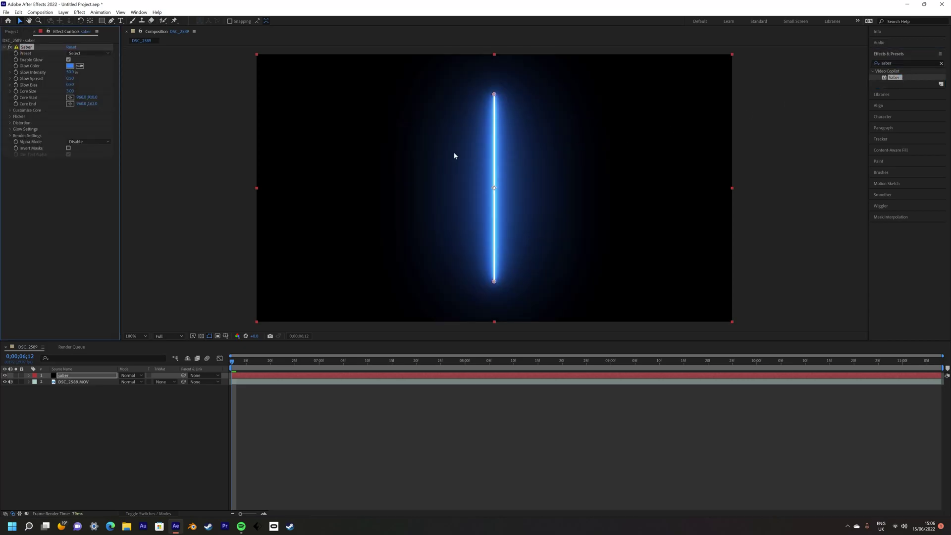
Set the saber layer's blending mode to Screen after trying Add.
{"action": "left_click", "coordinate": [71, 394]}
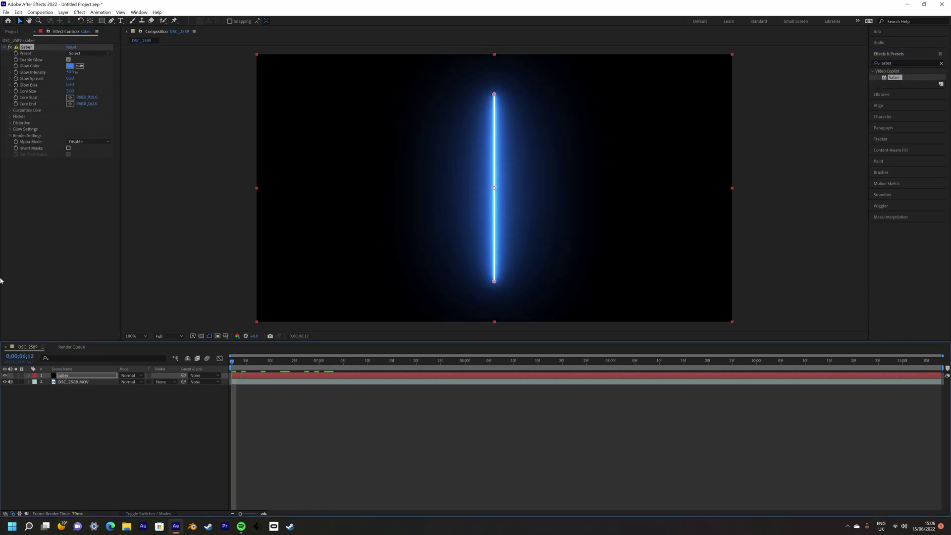
{"action": "left_click", "coordinate": [131, 376]}
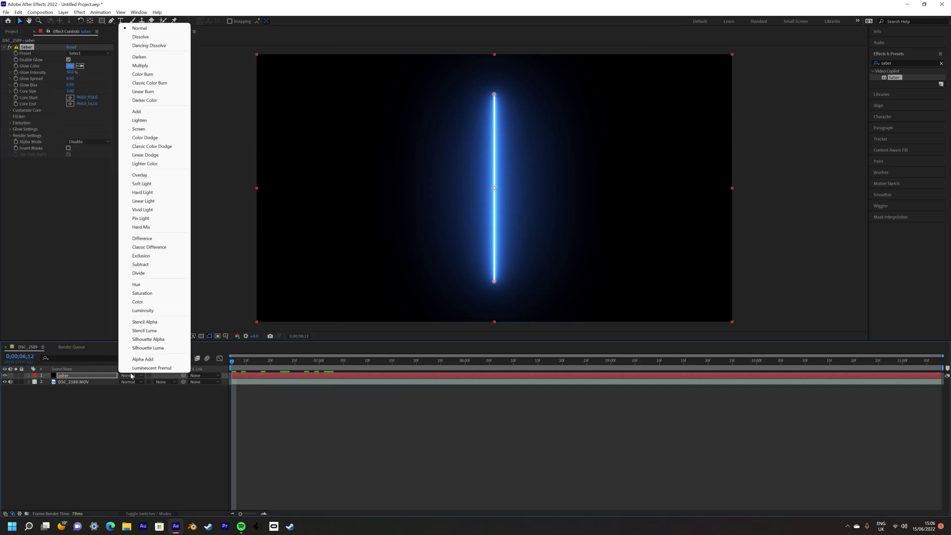
{"action": "left_click", "coordinate": [136, 137]}
{"action": "left_click", "coordinate": [131, 375]}
{"action": "left_click", "coordinate": [136, 111]}
{"action": "left_click", "coordinate": [130, 376]}
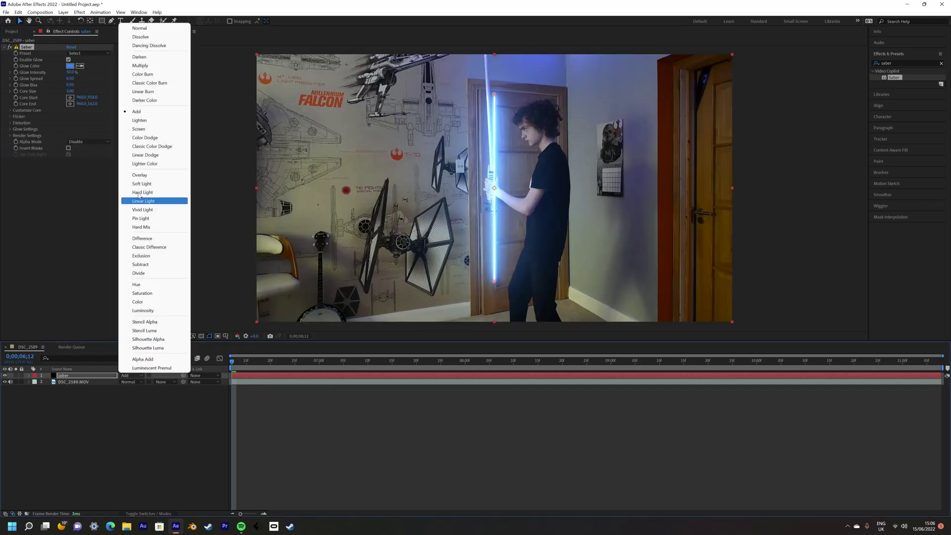
{"action": "left_click", "coordinate": [139, 129]}
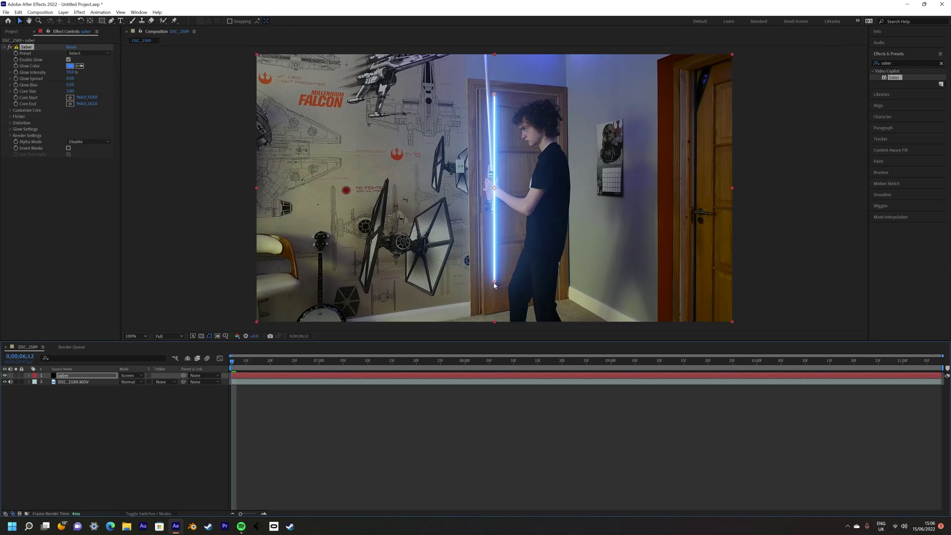
Move the blade's start onto the hilt, disable the glow, and widen Core Size to 4.90.
{"action": "left_click_drag", "start_coordinate": [494, 281], "coordinate": [492, 176]}
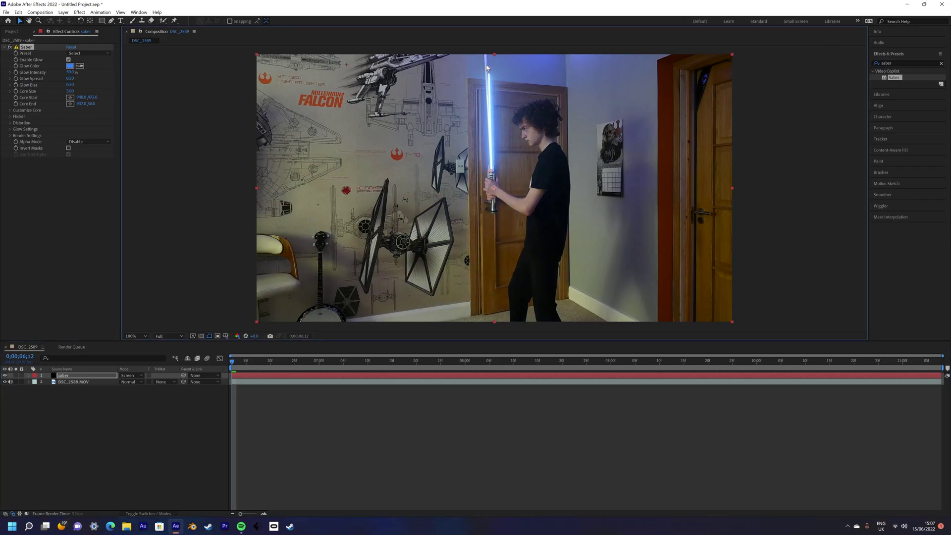
{"action": "scroll", "coordinate": [488, 158], "scroll_direction": "up", "scroll_amount": 2}
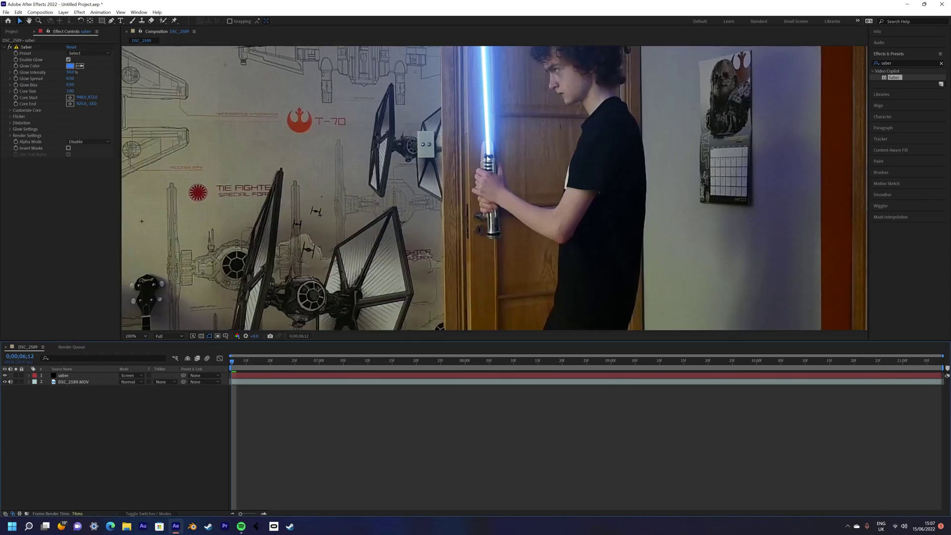
{"action": "key", "text": "h"}
{"action": "left_click_drag", "start_coordinate": [487, 158], "coordinate": [478, 329]}
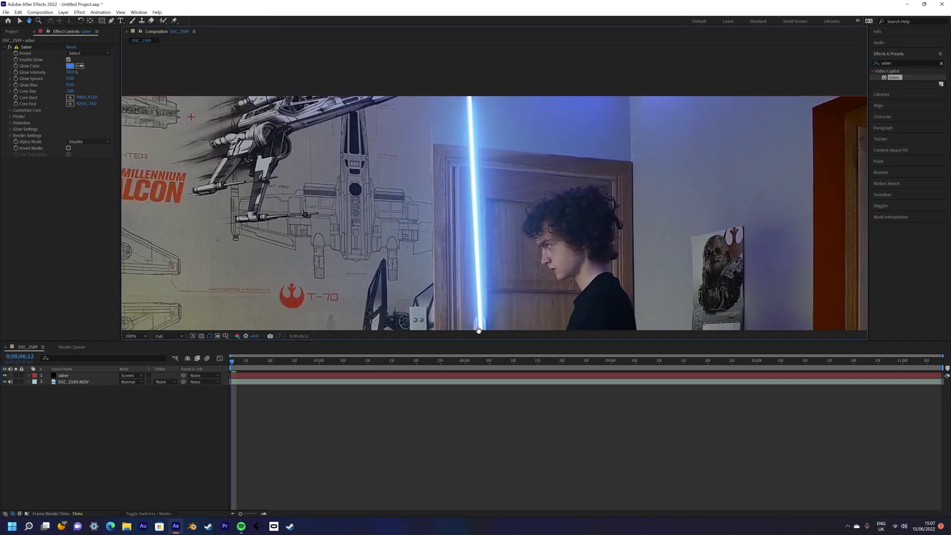
{"action": "left_click", "coordinate": [68, 59]}
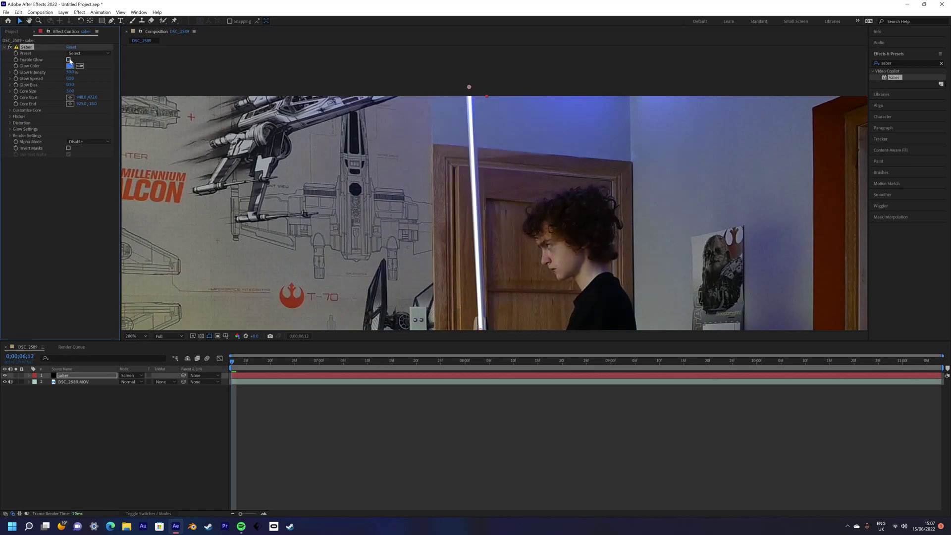
{"action": "scroll", "coordinate": [474, 260], "scroll_direction": "down", "scroll_amount": 3}
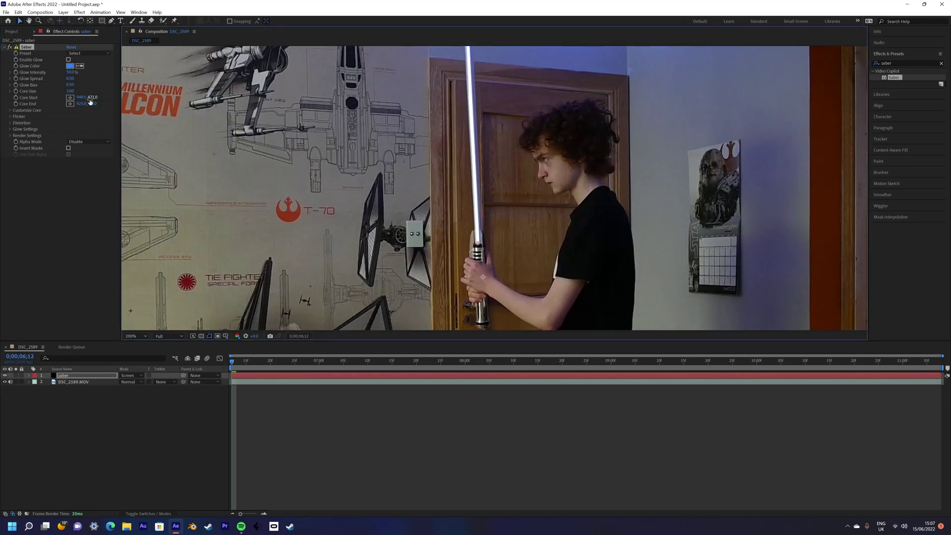
{"action": "left_click_drag", "start_coordinate": [70, 91], "coordinate": [82, 92]}
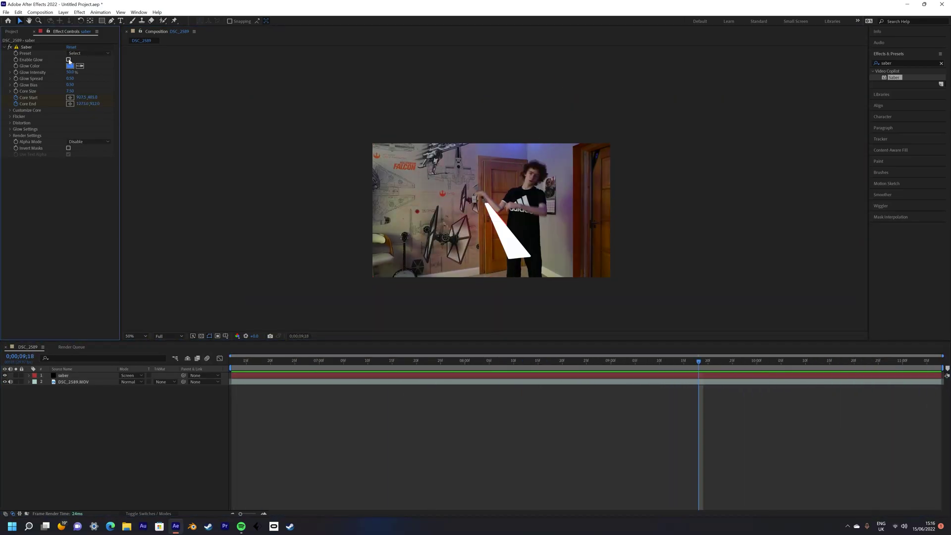
{"action": "left_click", "coordinate": [68, 60]}
Re-enable the glow and try purple and the StarKiller preset, settling on a red glow.
{"action": "left_click", "coordinate": [68, 60]}
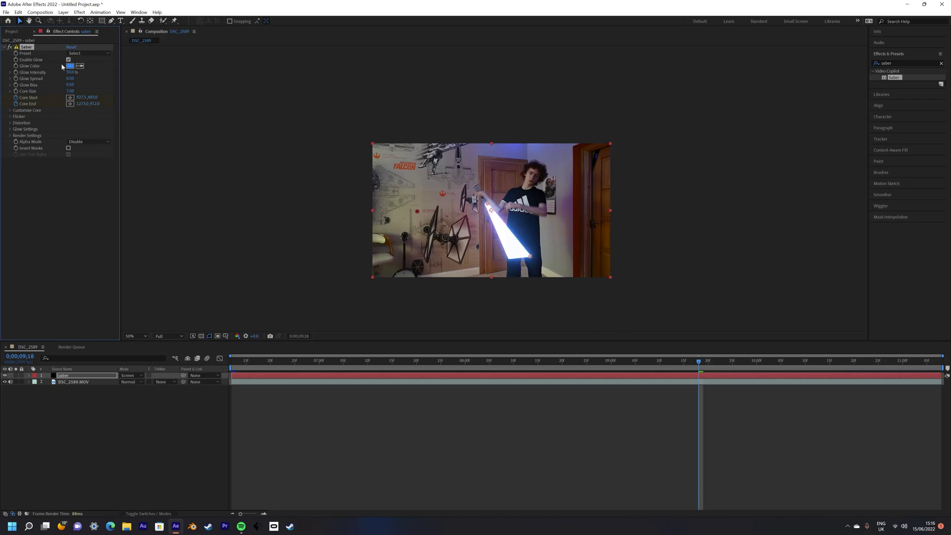
{"action": "left_click", "coordinate": [69, 67]}
{"action": "left_click", "coordinate": [486, 252]}
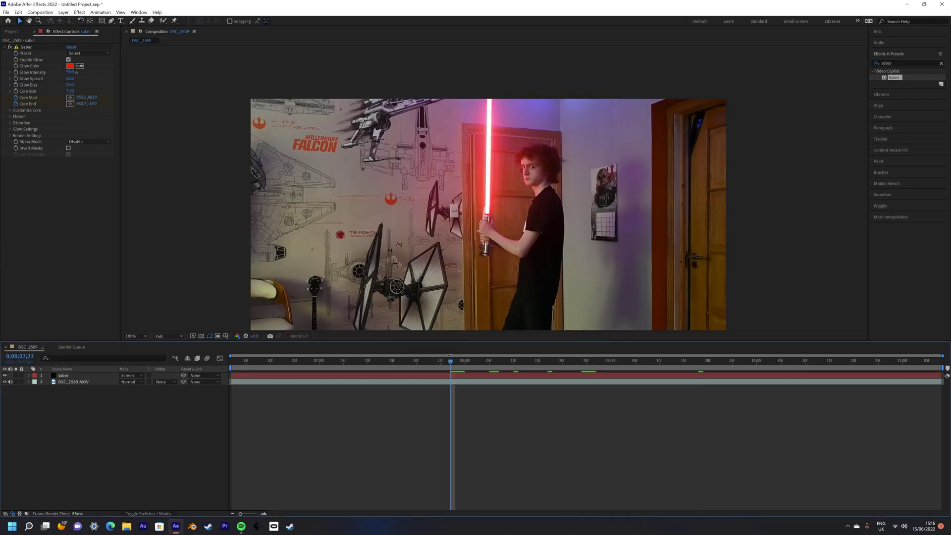
{"action": "left_click", "coordinate": [88, 53]}
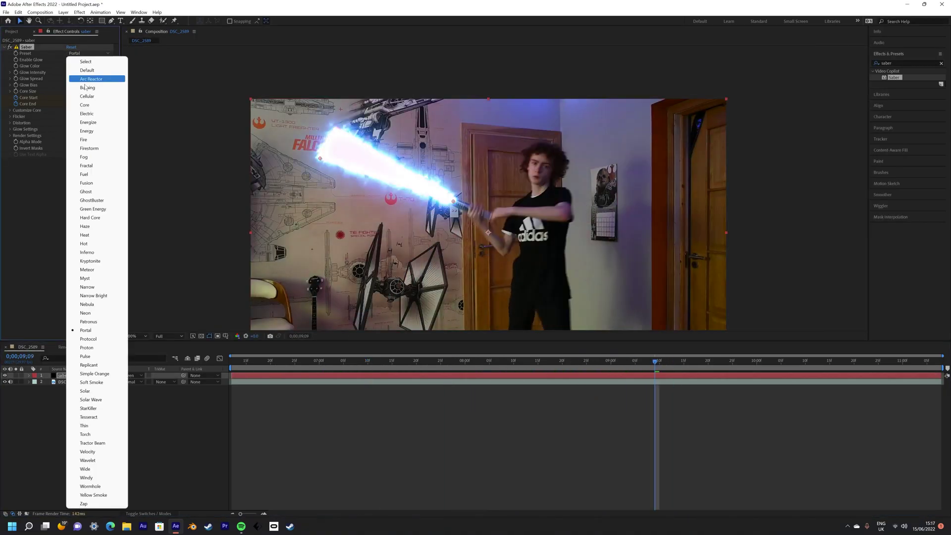
{"action": "left_click", "coordinate": [87, 55]}
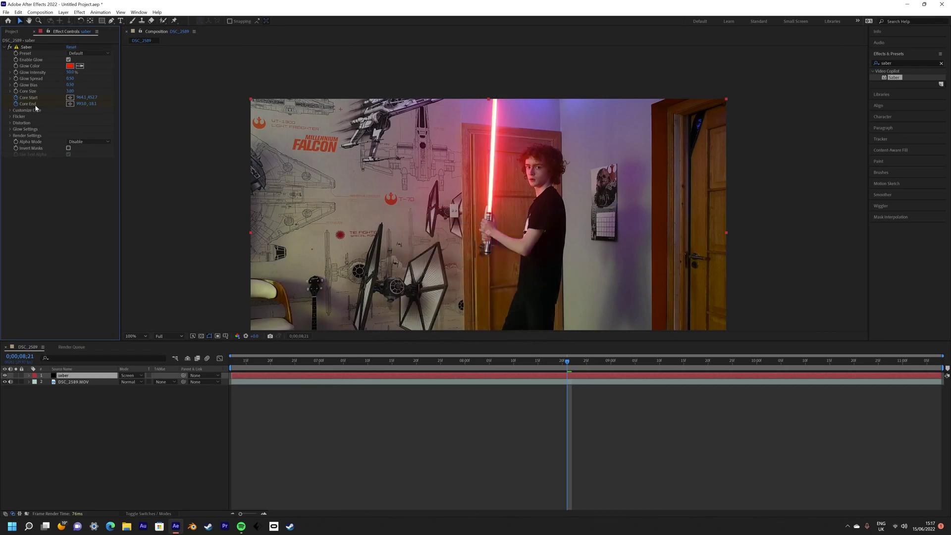
{"action": "left_click", "coordinate": [310, 364]}
Raise core End Offset to 63% and Core Size to 6.70, then duplicate the footage layer.
{"action": "left_click", "coordinate": [10, 110]}
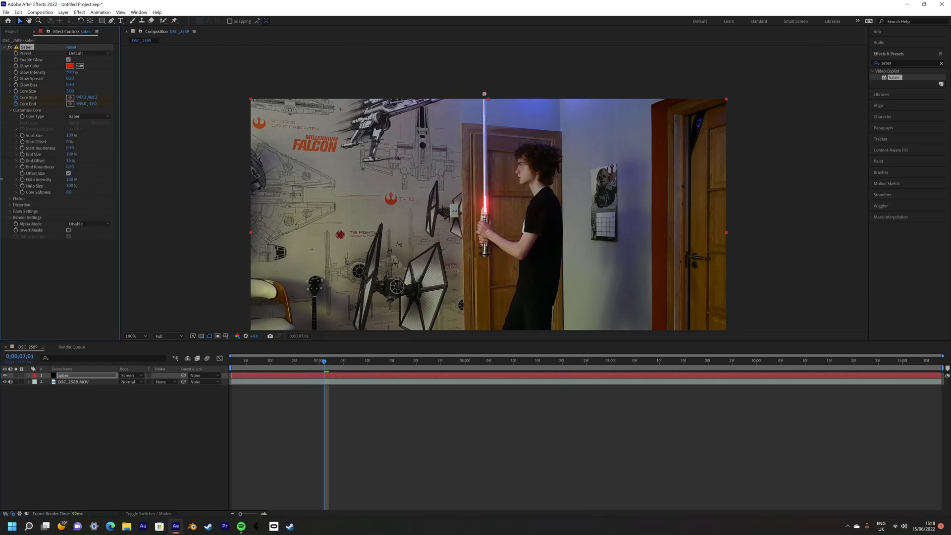
{"action": "left_click", "coordinate": [343, 362]}
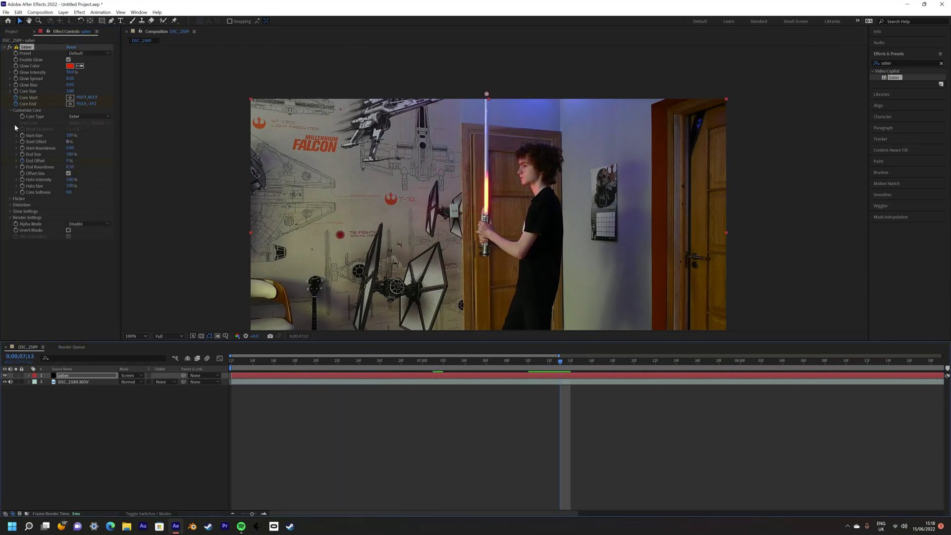
{"action": "left_click_drag", "start_coordinate": [69, 160], "coordinate": [82, 168]}
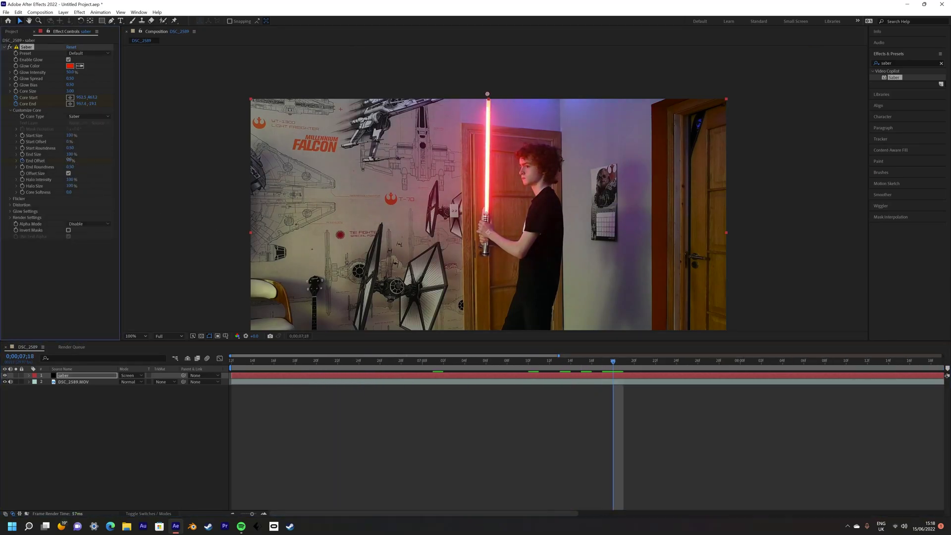
{"action": "left_click_drag", "start_coordinate": [70, 91], "coordinate": [39, 85]}
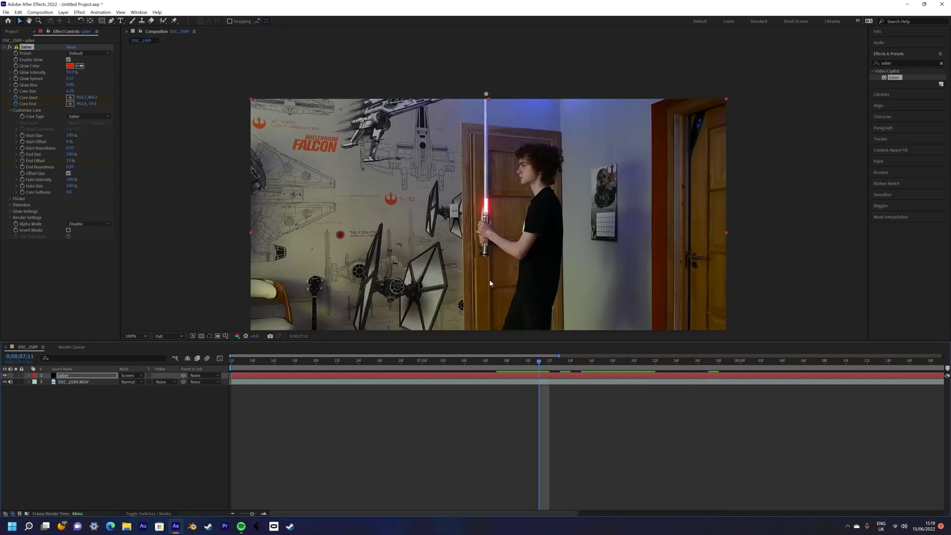
{"action": "key", "text": "Page_Up"}
{"action": "key", "text": "Page_Up"}
{"action": "key", "text": "ctrl+d"}
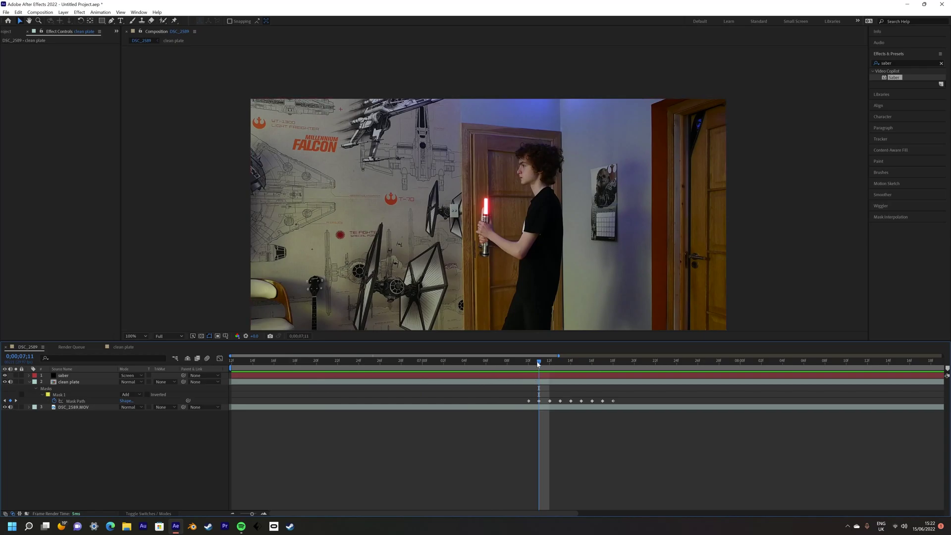
At frame 06;12, mask a duplicated footage layer around the hilt and squeeze it to 37.6% width.
{"action": "key", "text": "period"}
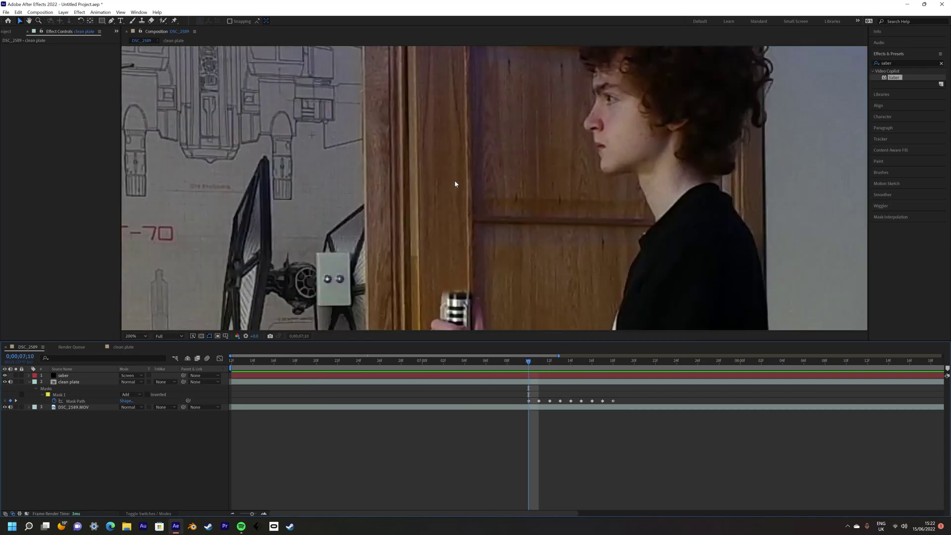
{"action": "left_click_drag", "start_coordinate": [529, 361], "coordinate": [231, 361]}
{"action": "left_click", "coordinate": [248, 394]}
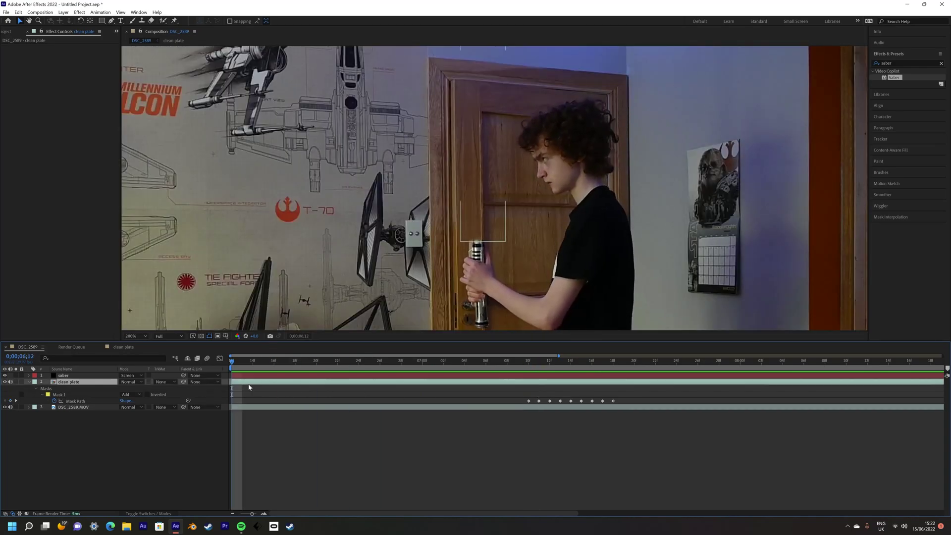
{"action": "key", "text": "space"}
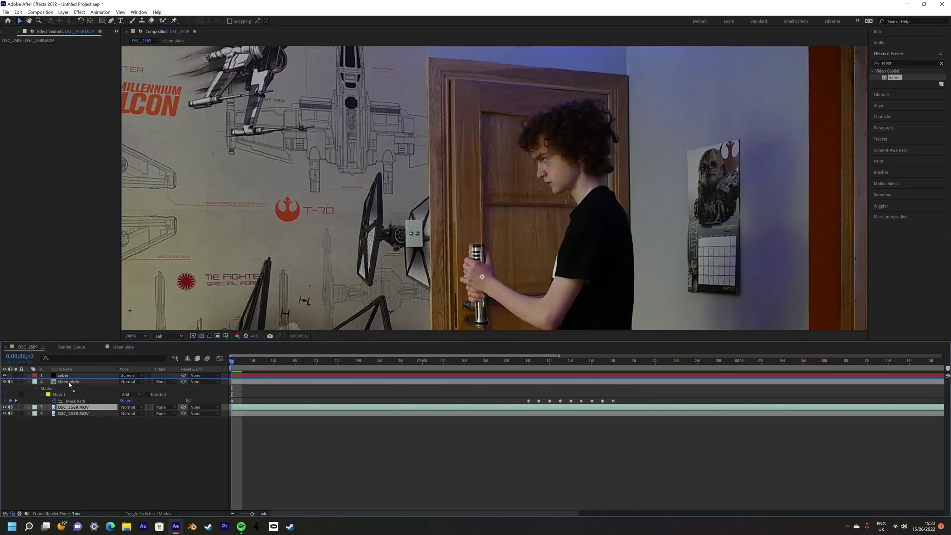
{"action": "key", "text": "ctrl+d"}
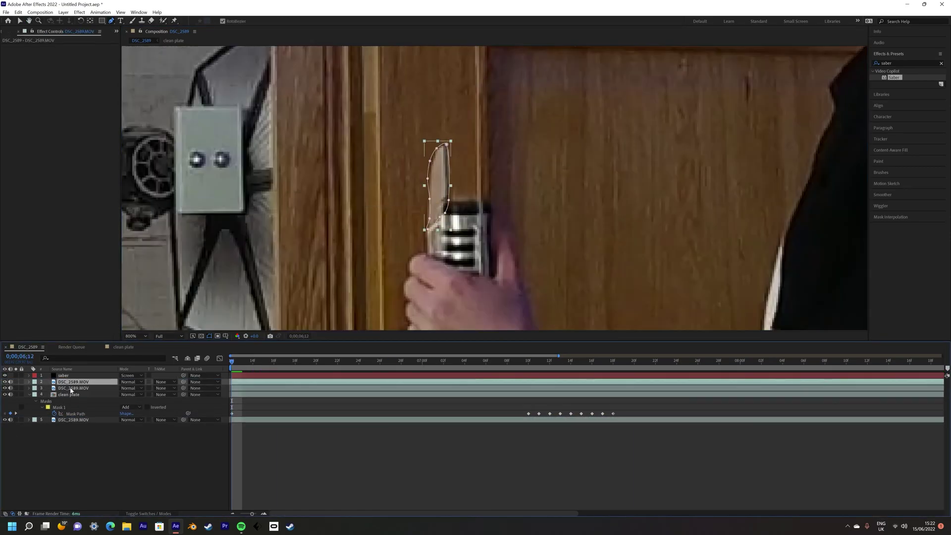
{"action": "left_click", "coordinate": [477, 202]}
{"action": "key", "text": "ctrl+d"}
{"action": "key", "text": "v"}
{"action": "left_click_drag", "start_coordinate": [490, 184], "coordinate": [465, 189]}
{"action": "key", "text": "period"}
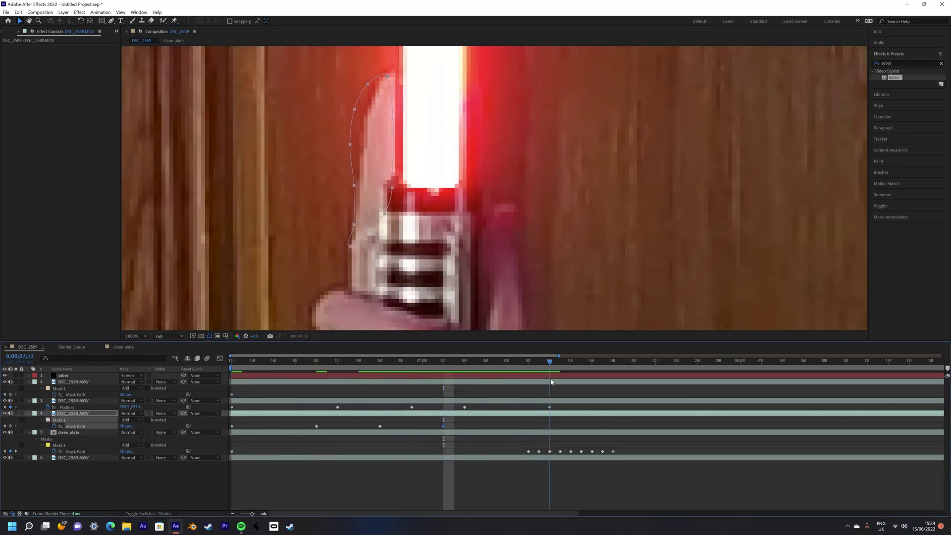
{"action": "key", "text": "comma"}
{"action": "key", "text": "comma"}
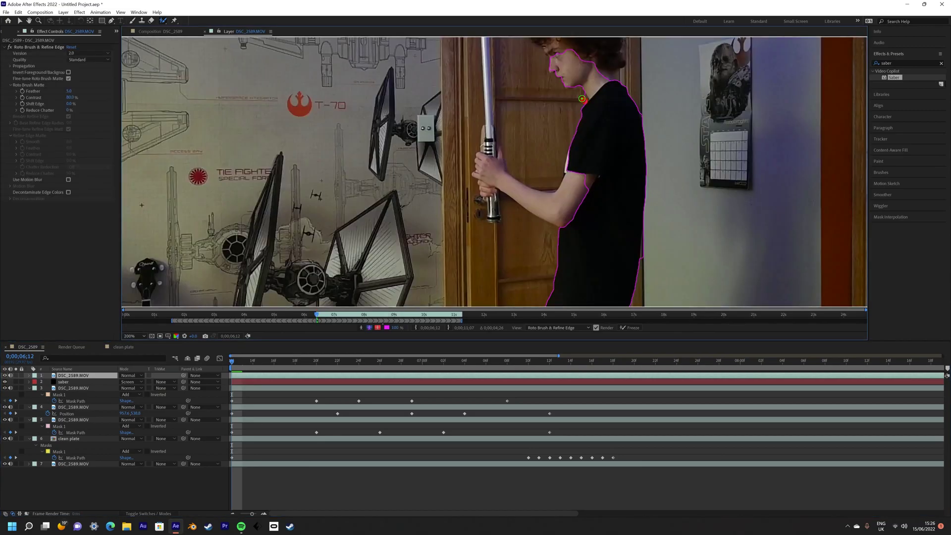
Propagate the Roto Brush selection of the person through the clip and freeze it.
{"action": "key", "text": "comma"}
{"action": "key", "text": "space"}
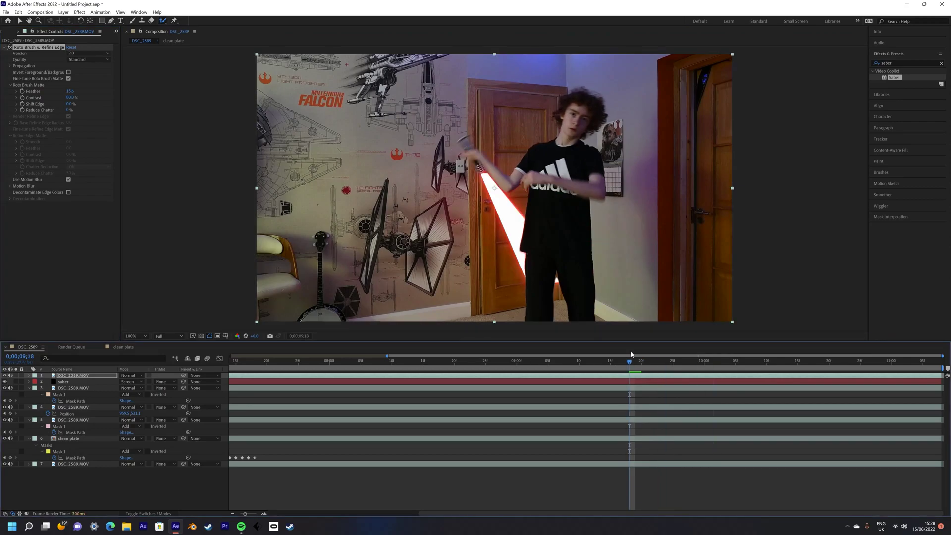
{"action": "left_click", "coordinate": [629, 327]}
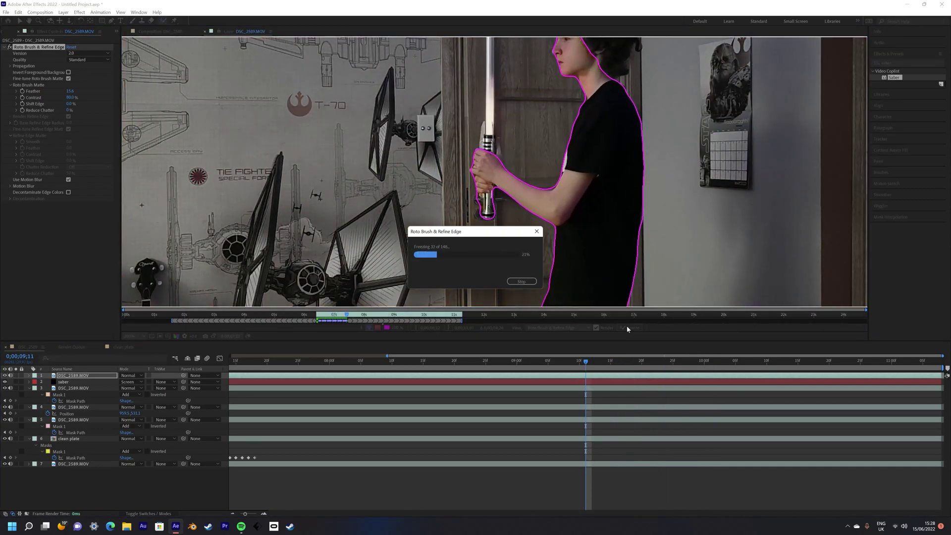